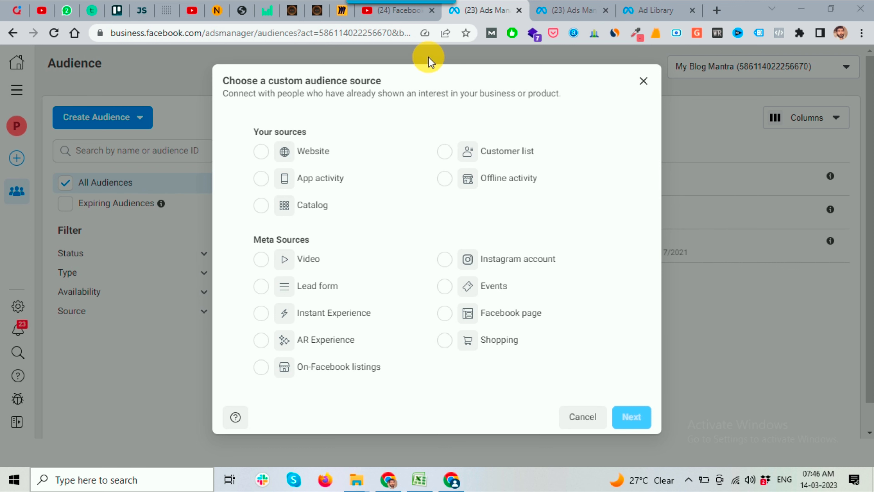
# - Look through the Facebook Ads Audience Targeting playlist on YouTube, and return to the custom audience source choice in Ads Manager
pyautogui.click(401, 19)
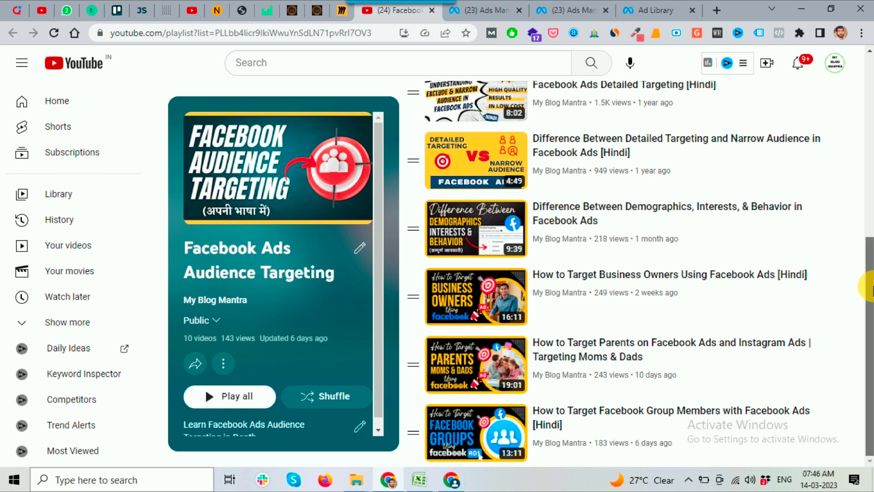
pyautogui.moveTo(868, 283); pyautogui.dragTo(868, 105)
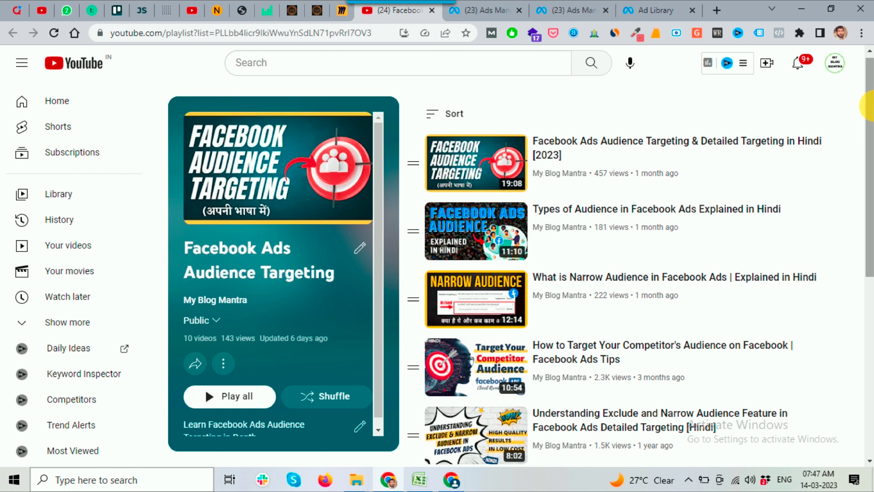
pyautogui.click(482, 12)
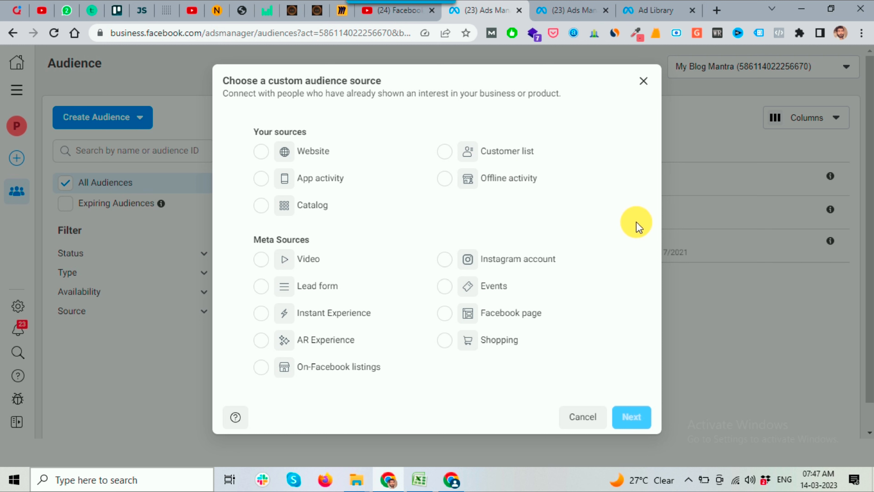
pyautogui.click(623, 230)
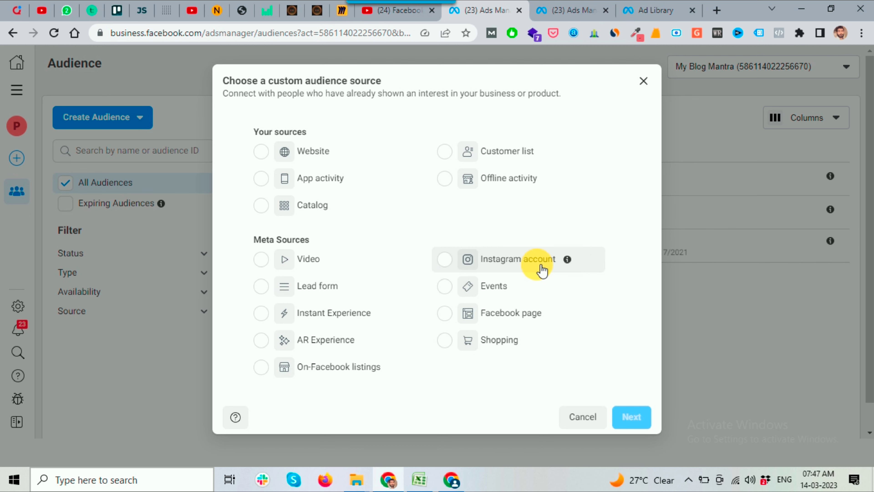
# - Close the custom audience source dialog and look at the list of all business tools
pyautogui.click(643, 82)
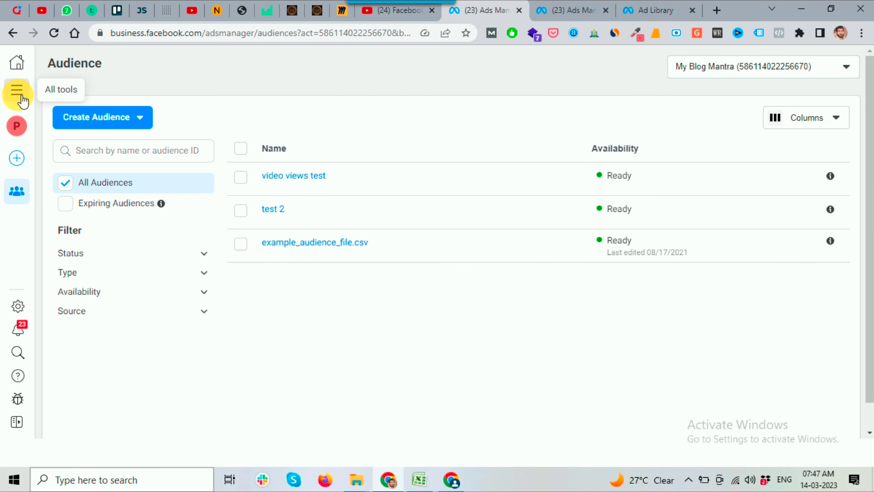
pyautogui.click(16, 90)
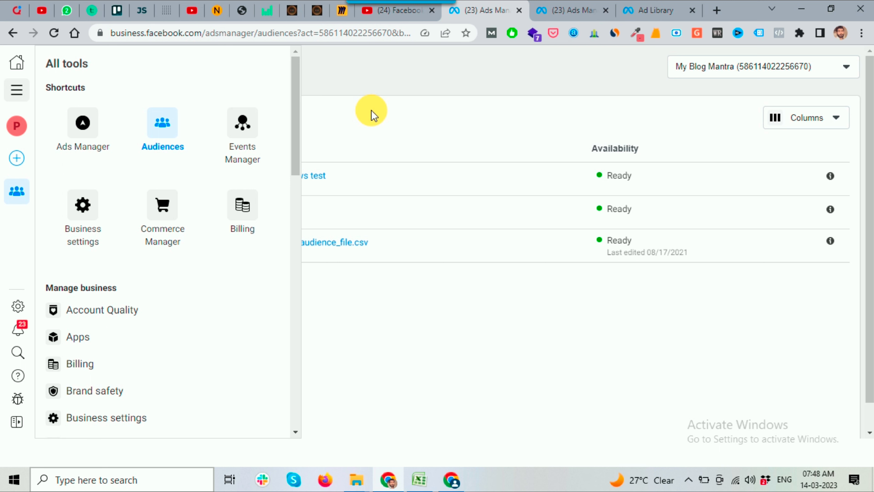
pyautogui.click(373, 115)
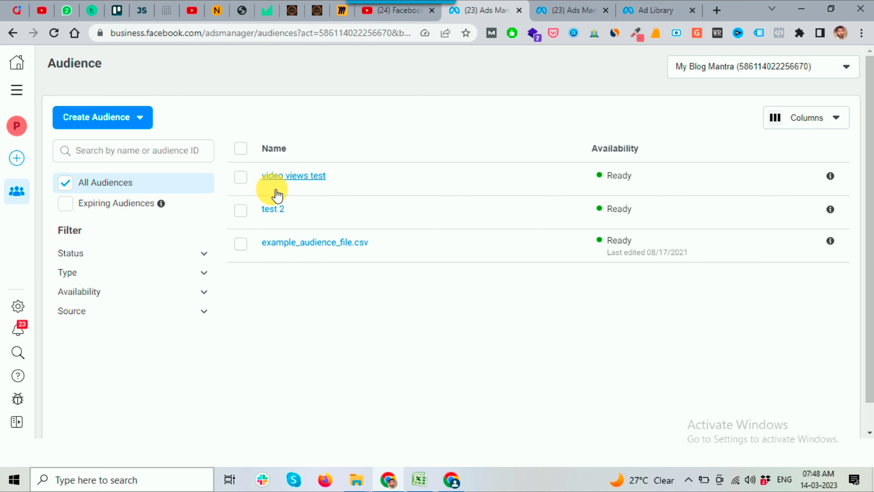
pyautogui.click(241, 177)
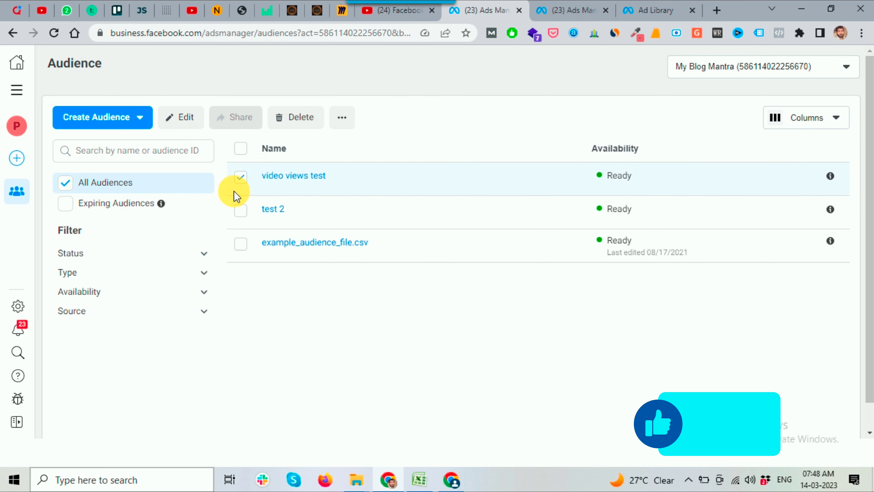
pyautogui.click(241, 177)
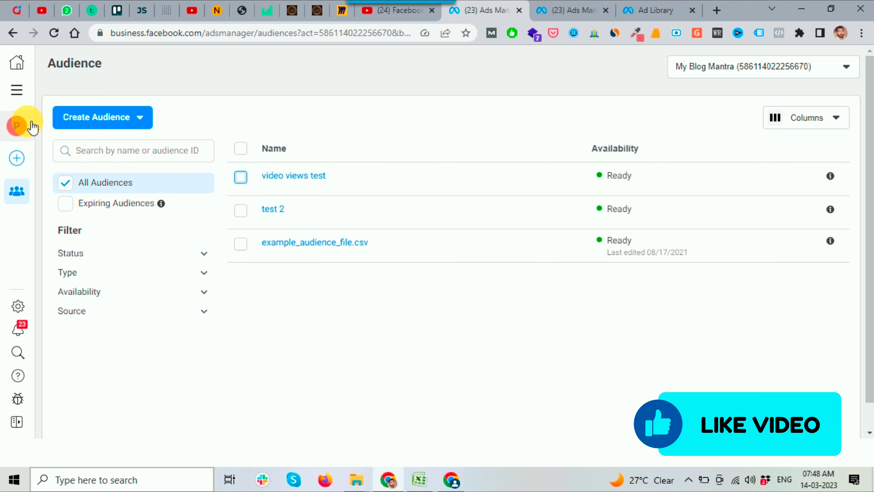
# - Open the Audiences page from the Advertise group of all business tools
pyautogui.click(23, 100)
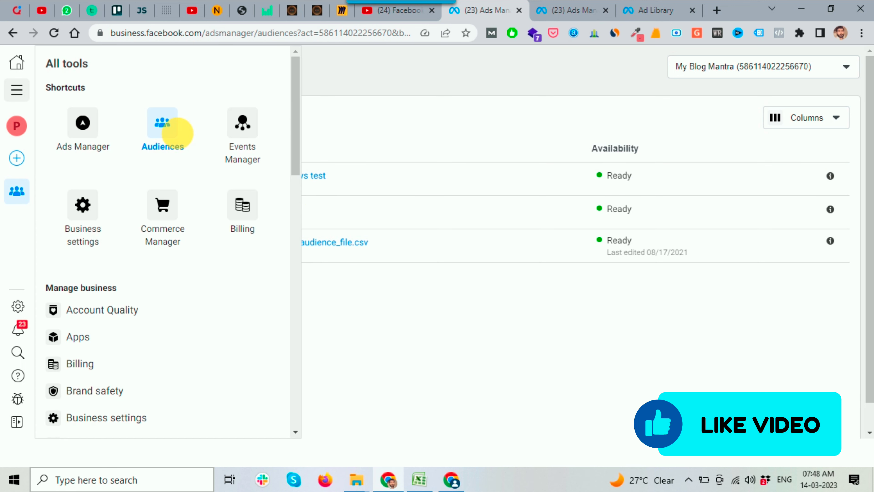
pyautogui.moveTo(295, 100); pyautogui.dragTo(292, 226)
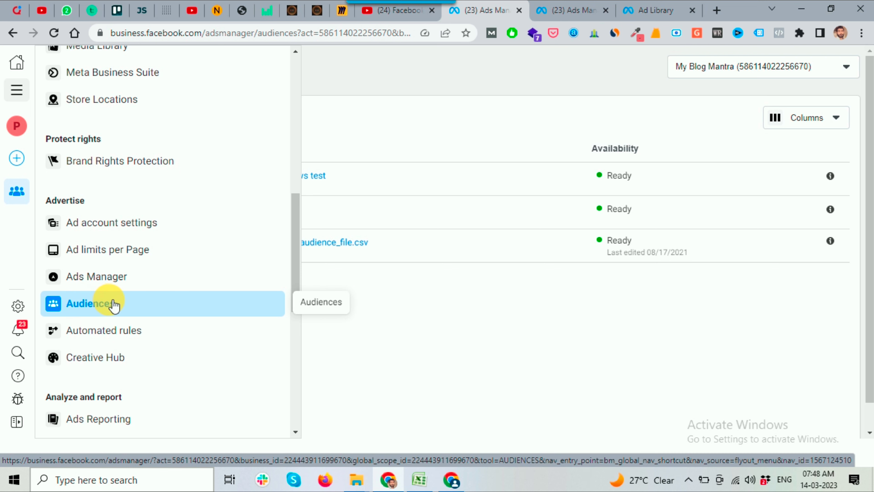
pyautogui.click(121, 308)
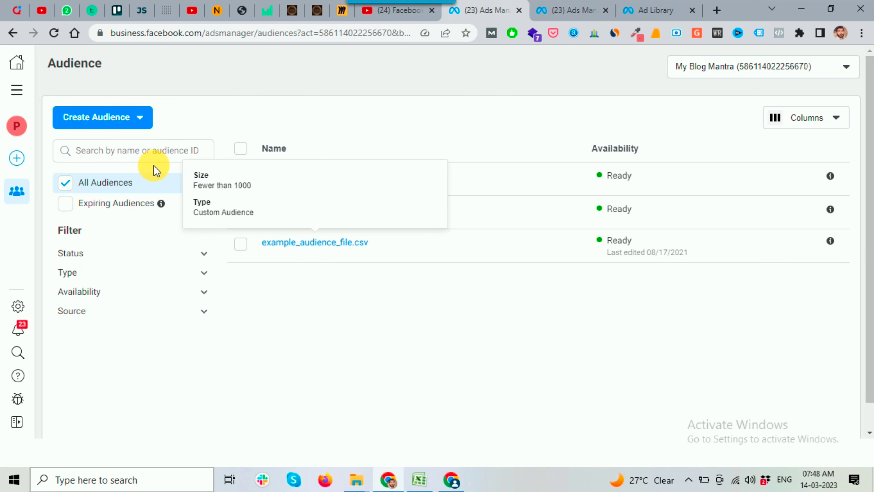
# - Start a new custom audience with Instagram account as its source and proceed to its criteria
pyautogui.click(129, 120)
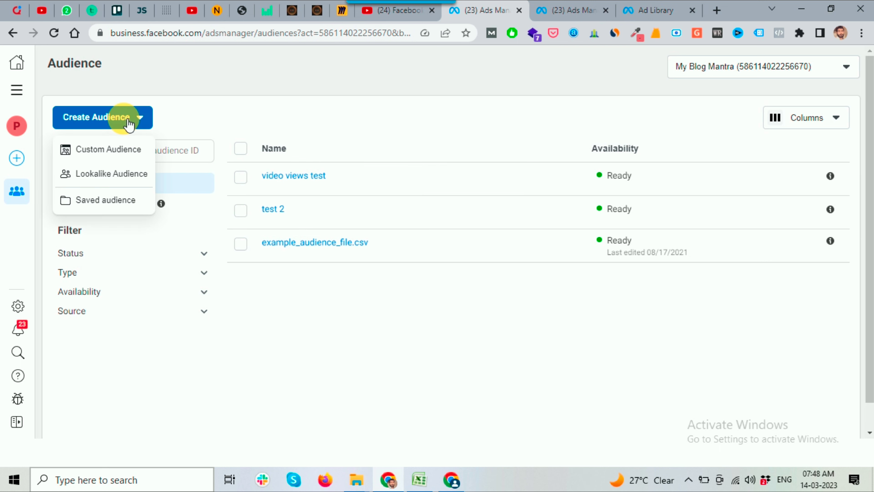
pyautogui.click(94, 156)
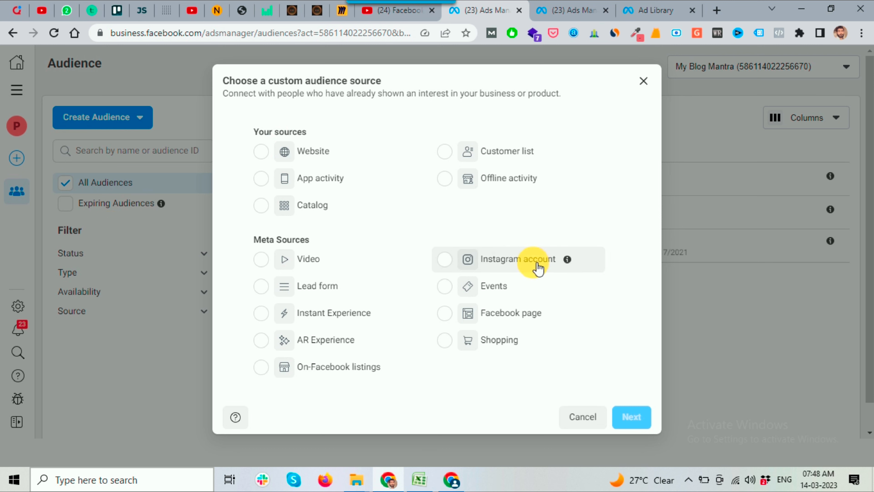
pyautogui.click(445, 260)
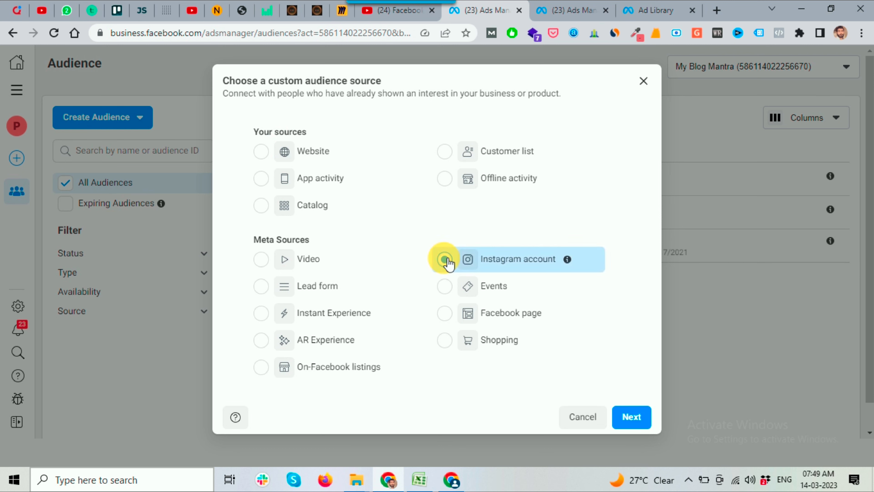
pyautogui.click(643, 419)
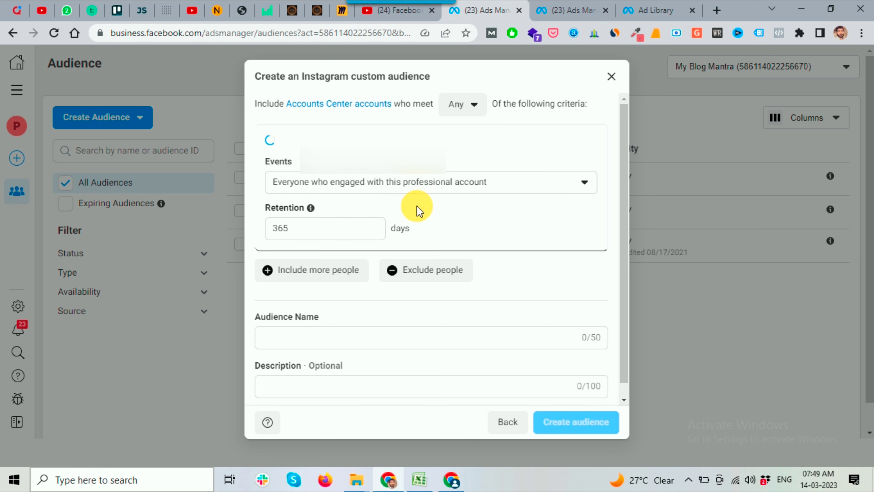
# - Review all the available event options for the Instagram custom audience
pyautogui.click(434, 189)
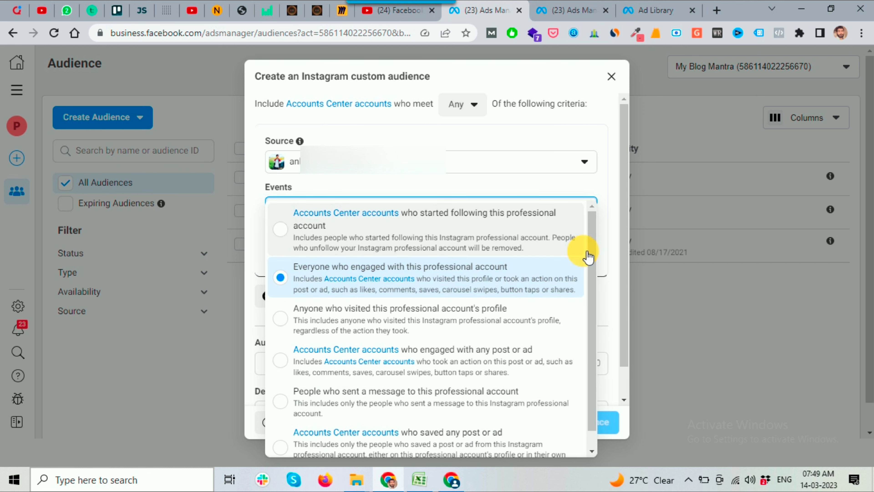
pyautogui.moveTo(590, 245); pyautogui.dragTo(597, 269)
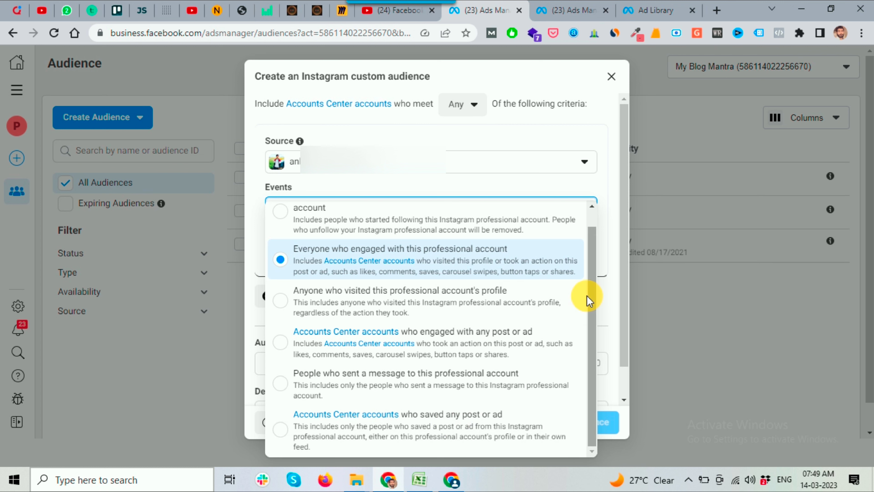
pyautogui.moveTo(591, 289); pyautogui.dragTo(591, 258)
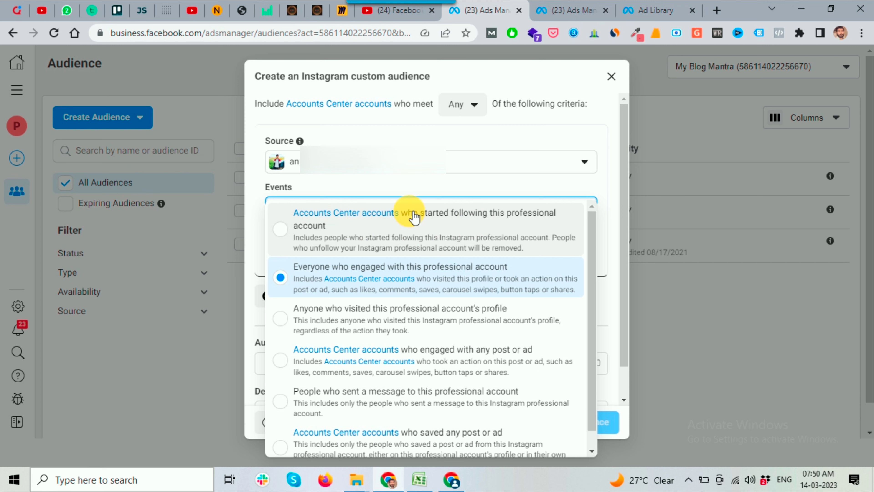
pyautogui.click(396, 185)
# - Set the included audience's source to the myblogmantra Instagram account
pyautogui.click(374, 170)
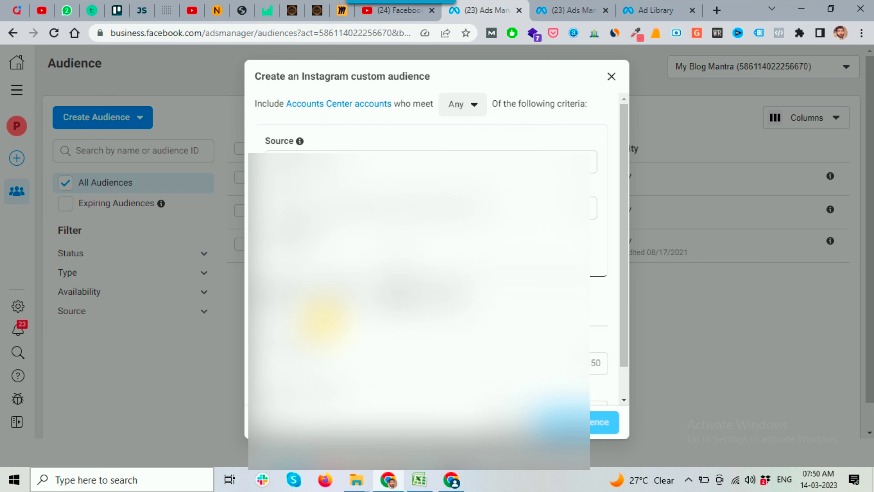
pyautogui.click(505, 248)
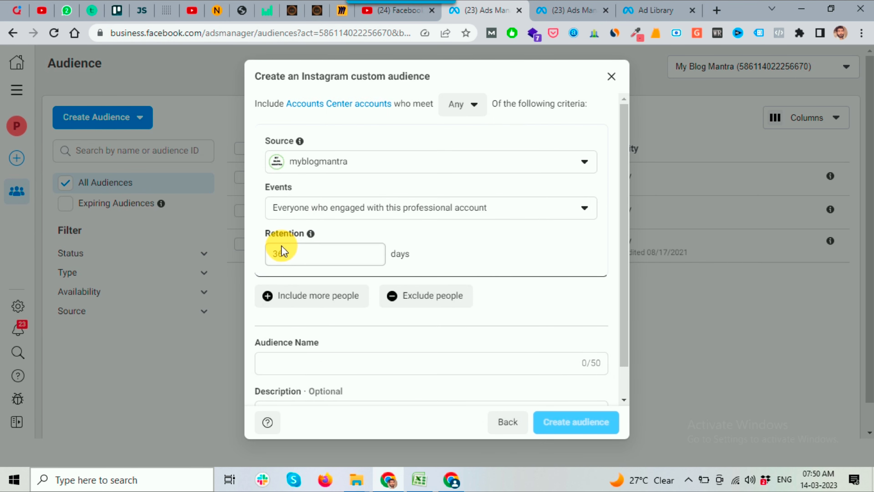
# - Read the explanation of how the retention period keeps and removes people in this audience
pyautogui.doubleClick(284, 251)
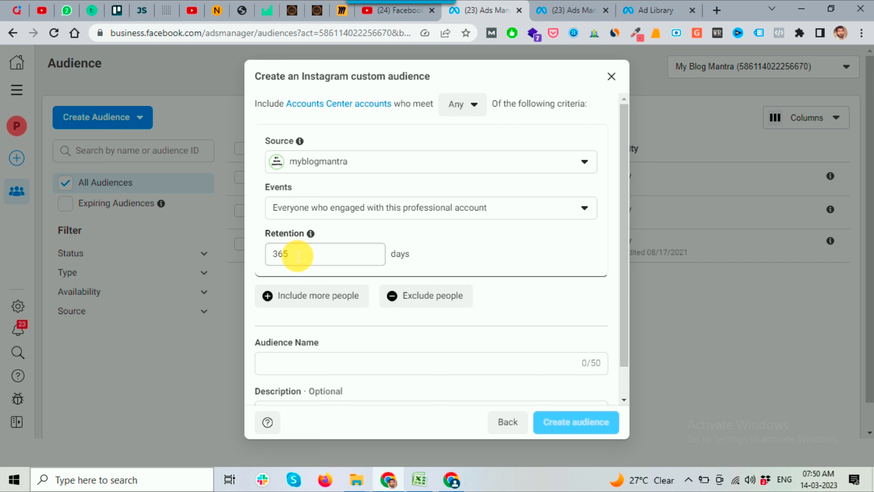
pyautogui.moveTo(312, 235)
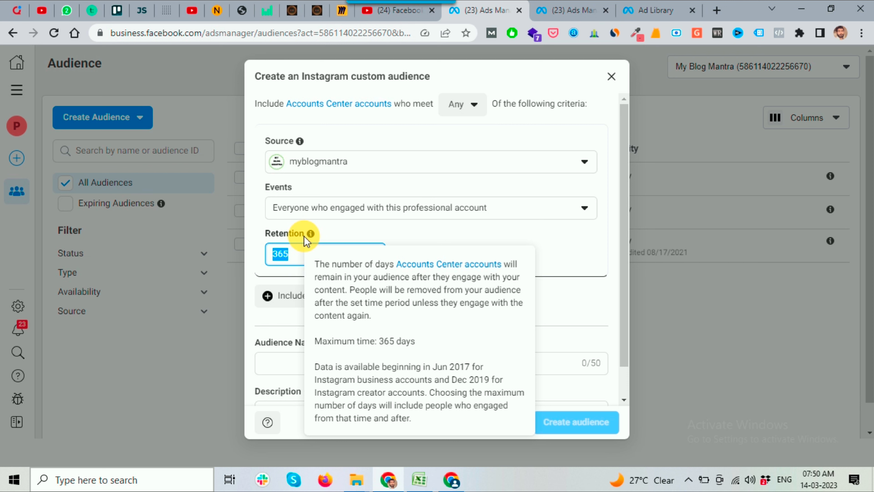
pyautogui.moveTo(314, 264); pyautogui.dragTo(363, 303)
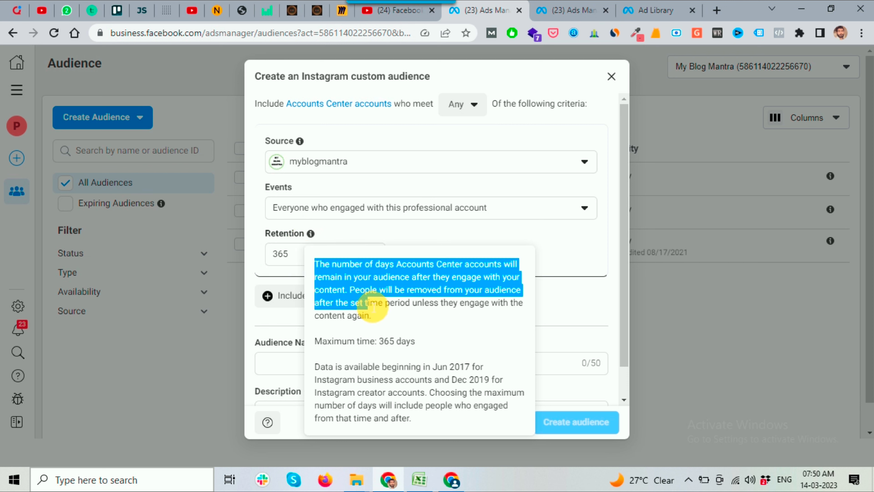
pyautogui.click(419, 310)
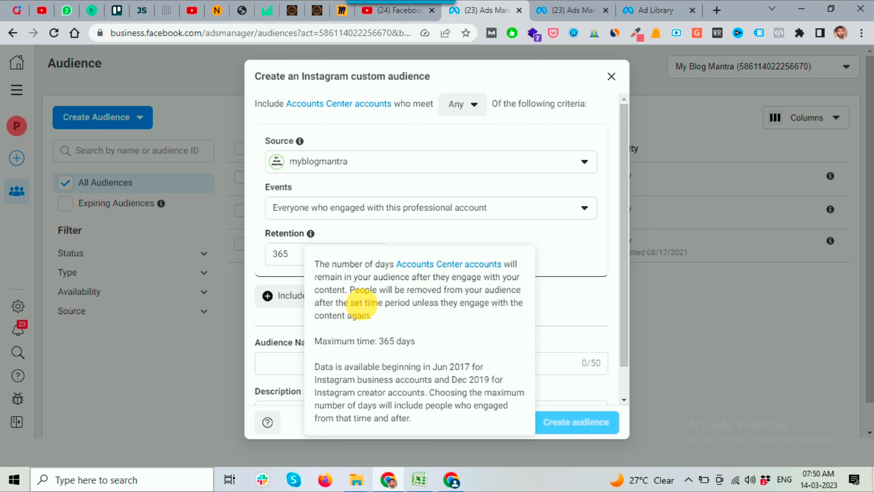
pyautogui.moveTo(348, 289); pyautogui.dragTo(325, 279)
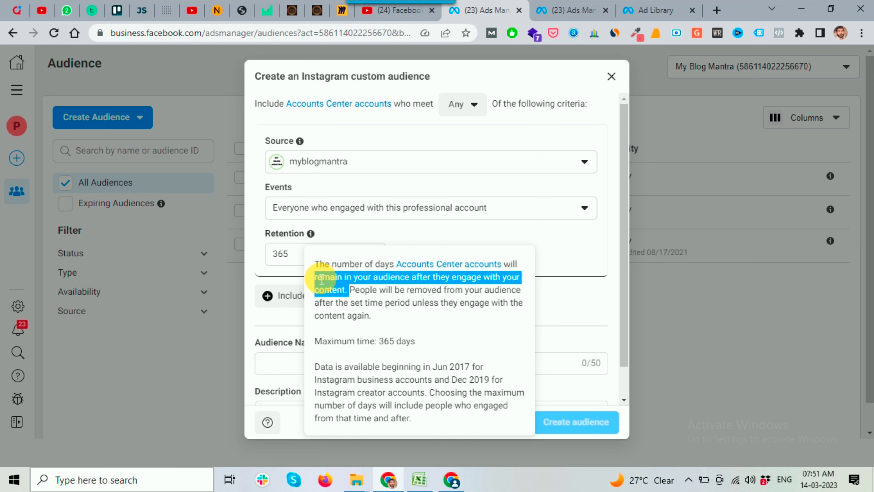
pyautogui.click(415, 312)
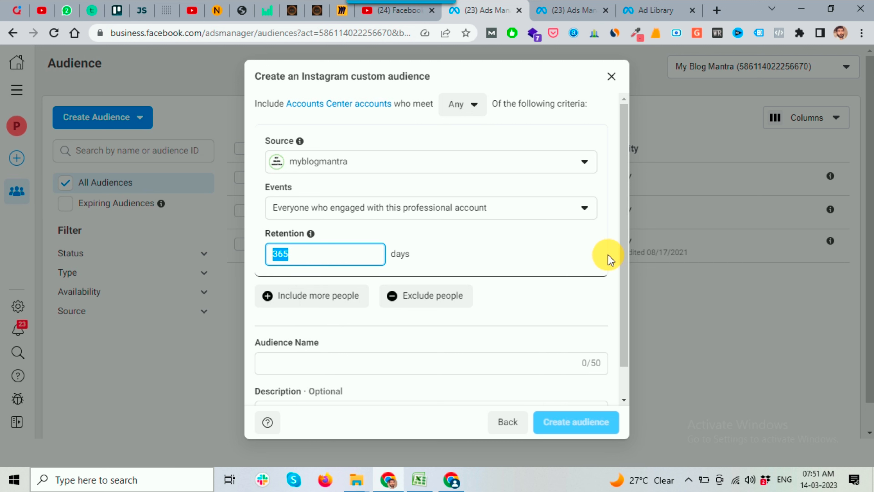
# - Set the included event to "Anyone who visited this professional account's profile"
pyautogui.click(621, 246)
pyautogui.scroll(-1, 499, 253)
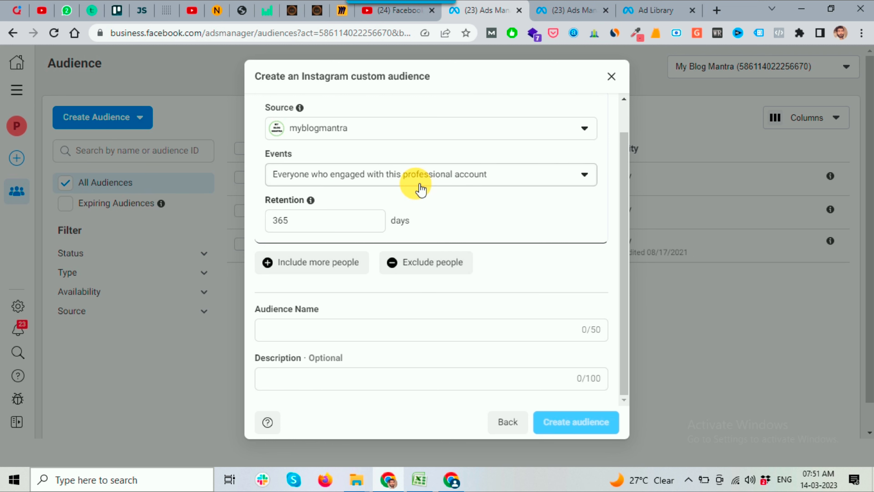
pyautogui.click(403, 176)
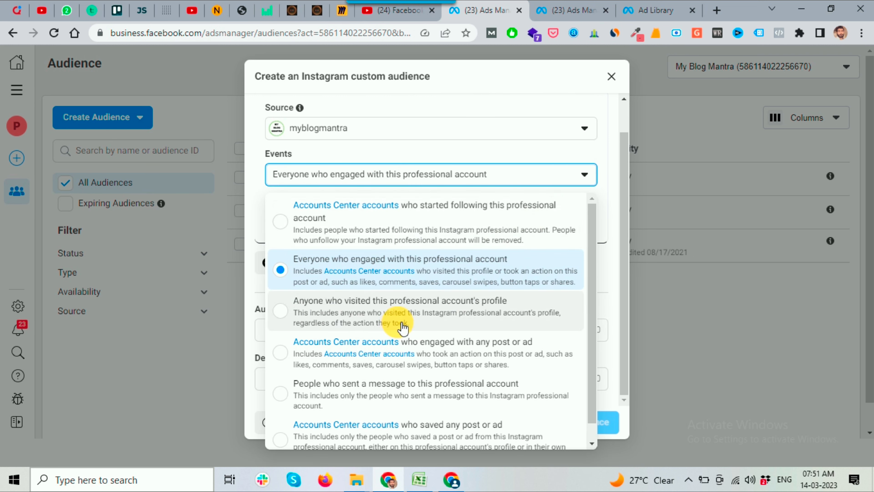
pyautogui.click(444, 315)
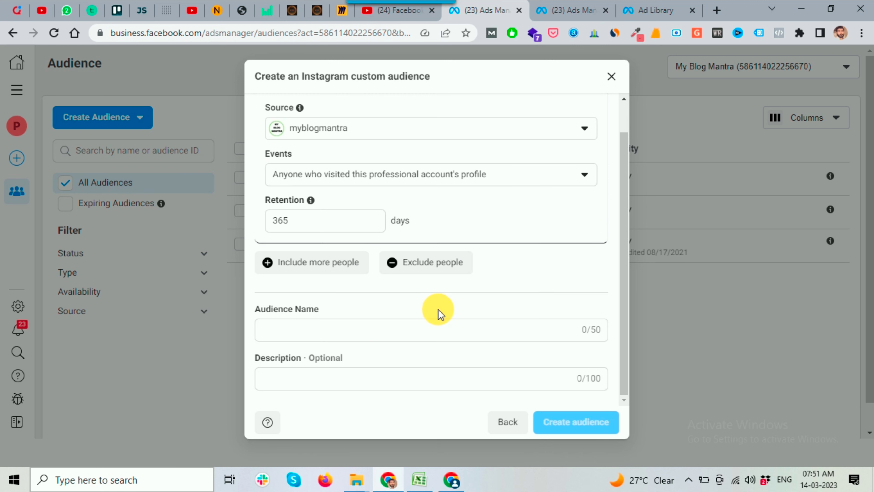
# - Add an exclusion criterion to the audience and set its source to the myblogmantra account
pyautogui.click(429, 270)
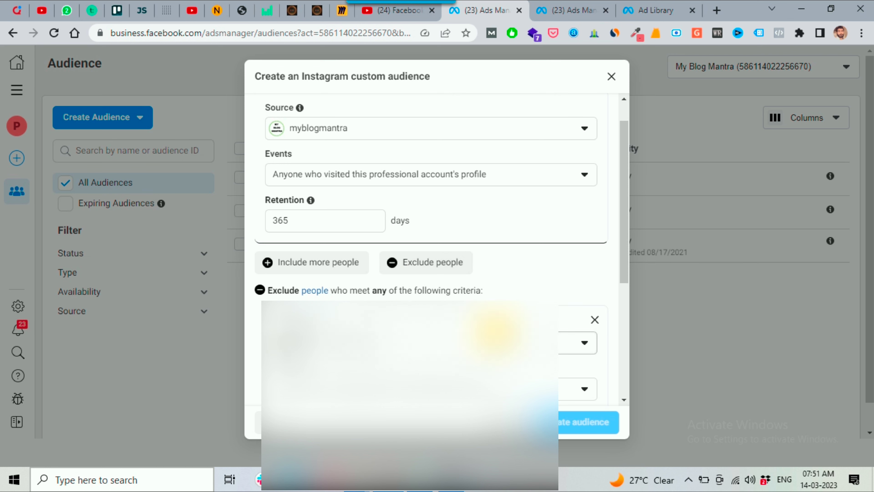
pyautogui.scroll(-1, 622, 220)
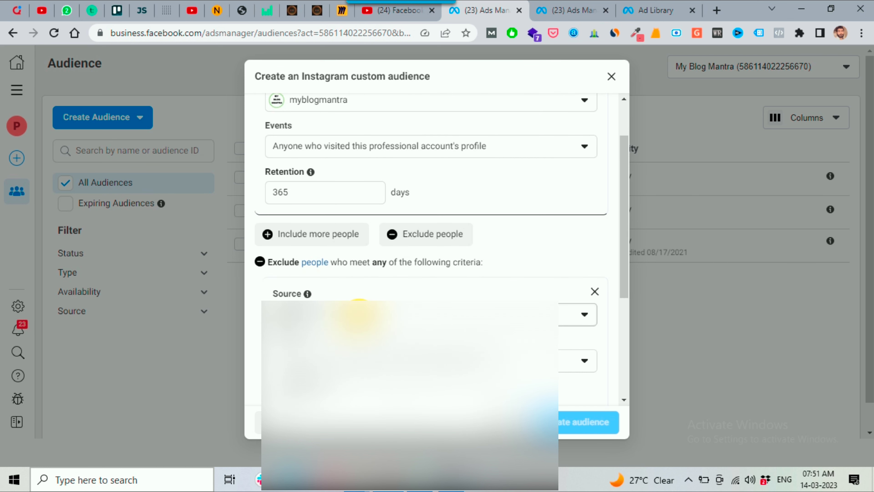
pyautogui.click(358, 313)
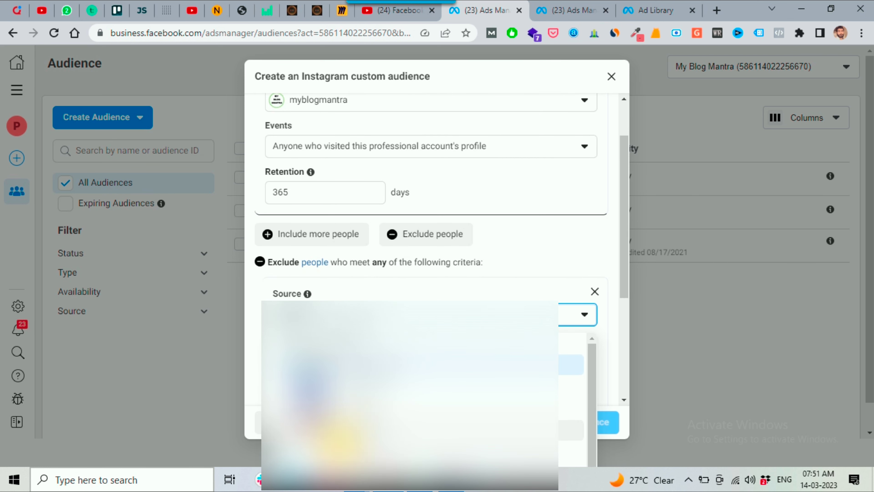
pyautogui.scroll(-1, 426, 396)
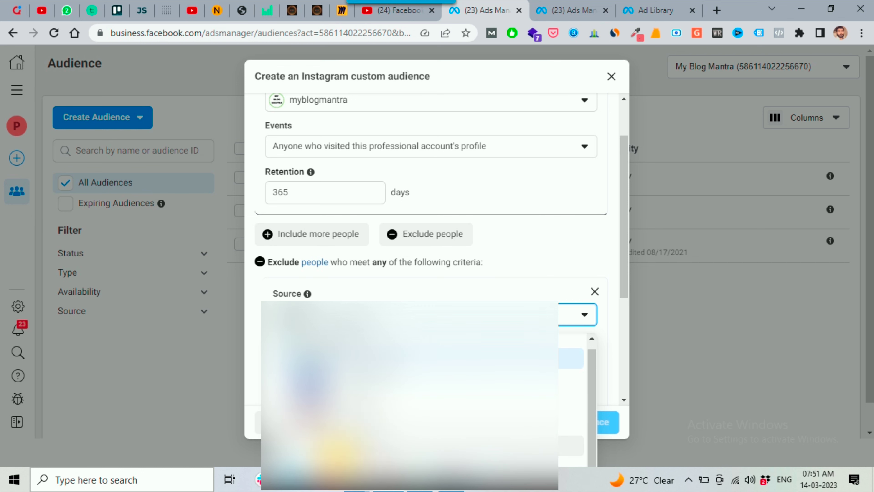
pyautogui.click(339, 461)
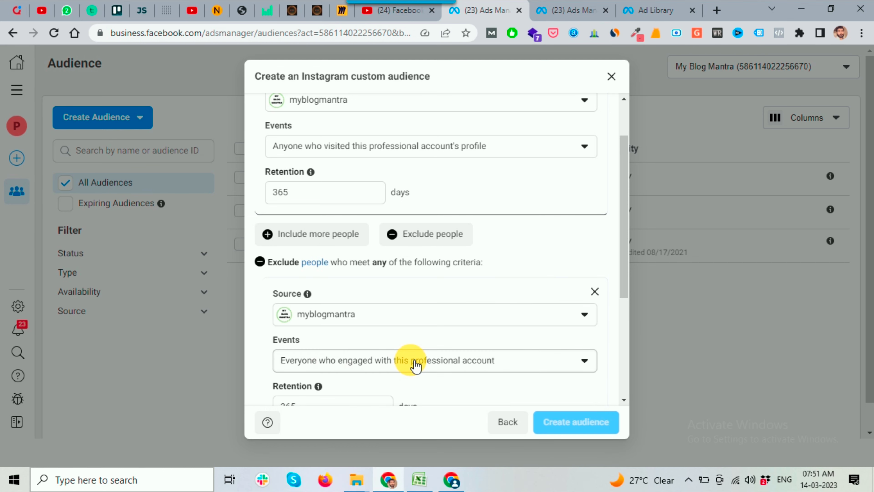
# - Try excluding Accounts Center accounts who started following this professional account, and read the notice shown below the exclusion criterion
pyautogui.click(416, 366)
pyautogui.click(409, 117)
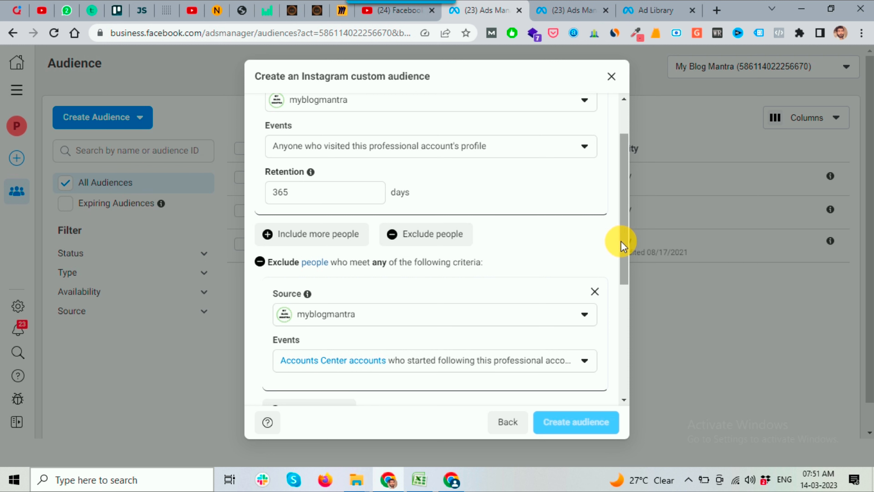
pyautogui.moveTo(624, 245); pyautogui.dragTo(621, 318)
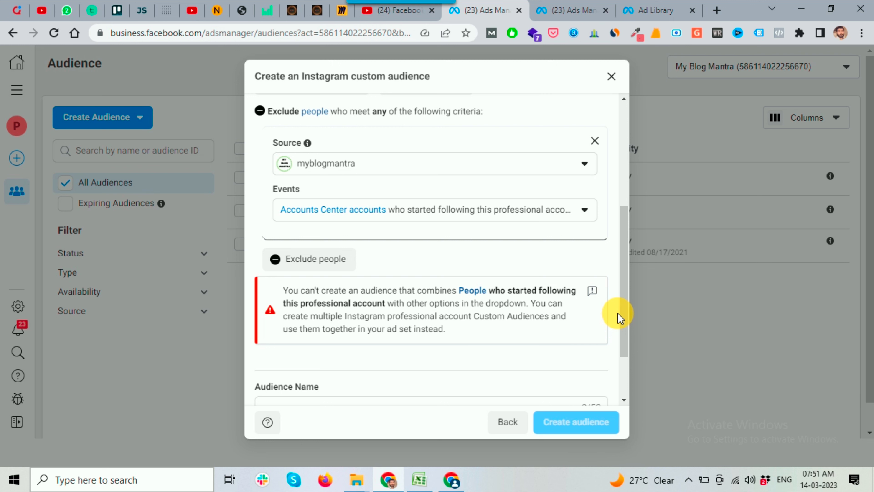
pyautogui.moveTo(620, 326); pyautogui.dragTo(625, 310)
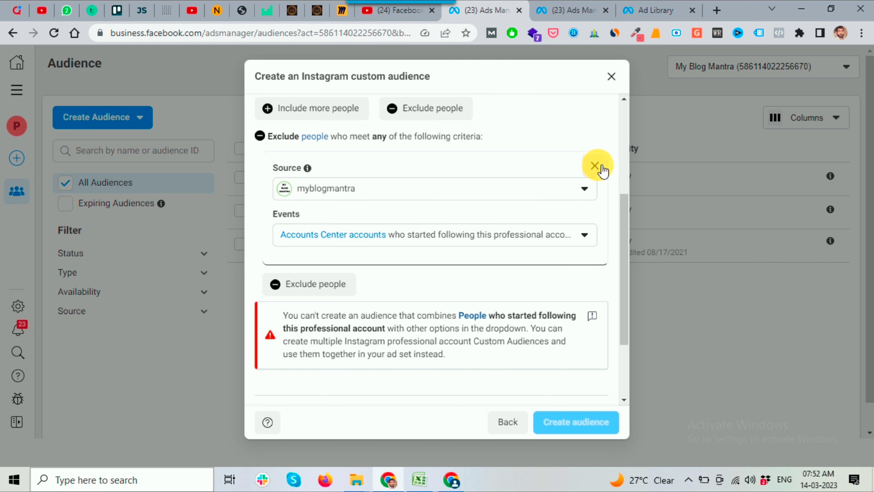
# - Set the excluded event to "People who sent a message to this professional account"
pyautogui.click(584, 235)
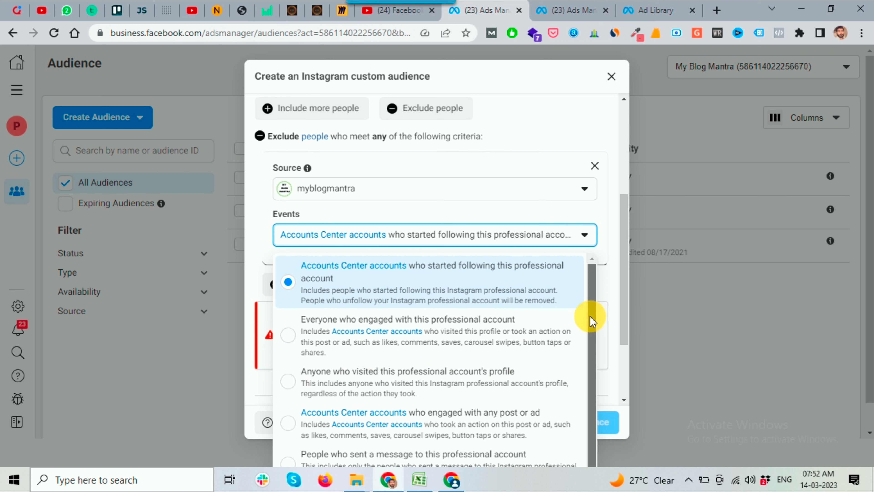
pyautogui.moveTo(590, 316); pyautogui.dragTo(591, 345)
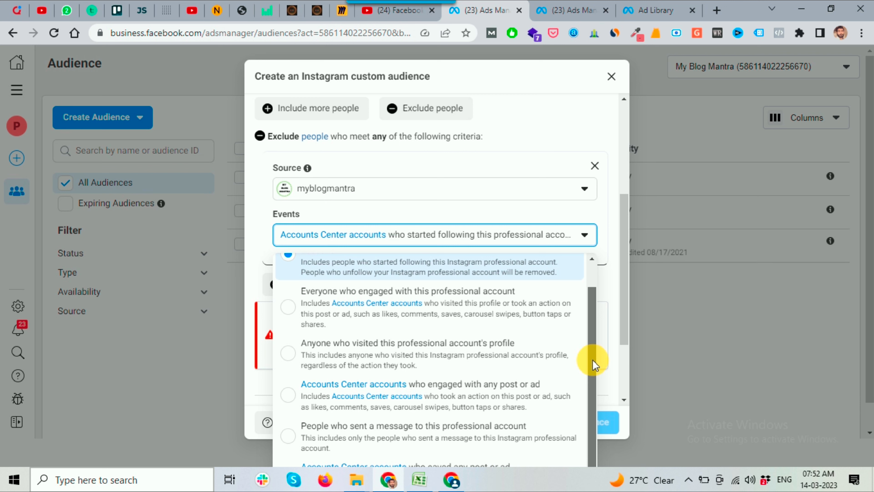
pyautogui.click(414, 431)
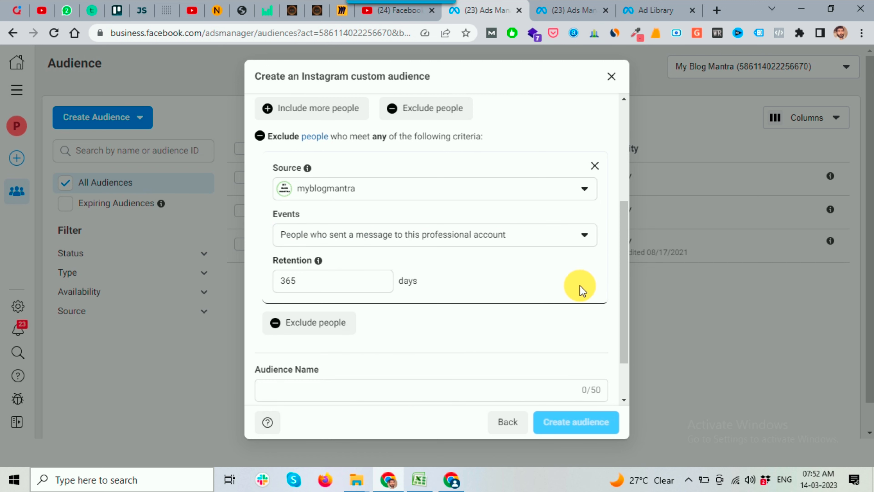
# - Remove the exclusion criterion for the myblogmantra account from the audience
pyautogui.moveTo(621, 266); pyautogui.dragTo(628, 224)
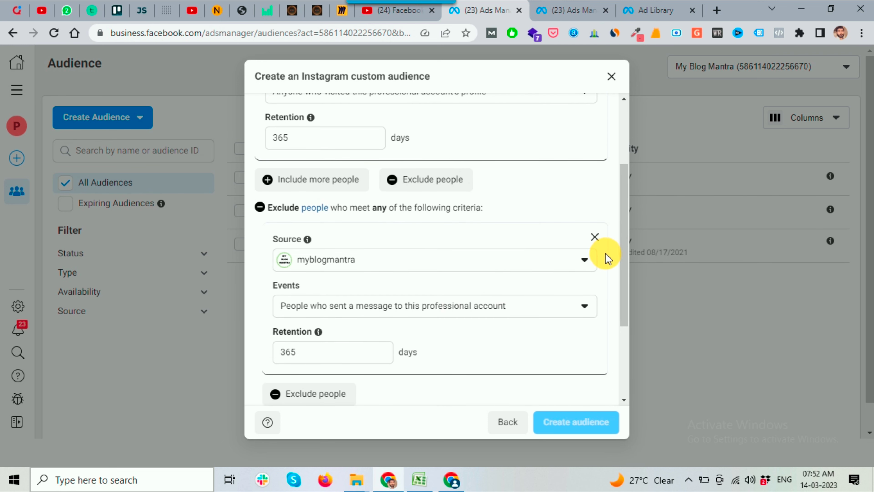
pyautogui.click(601, 237)
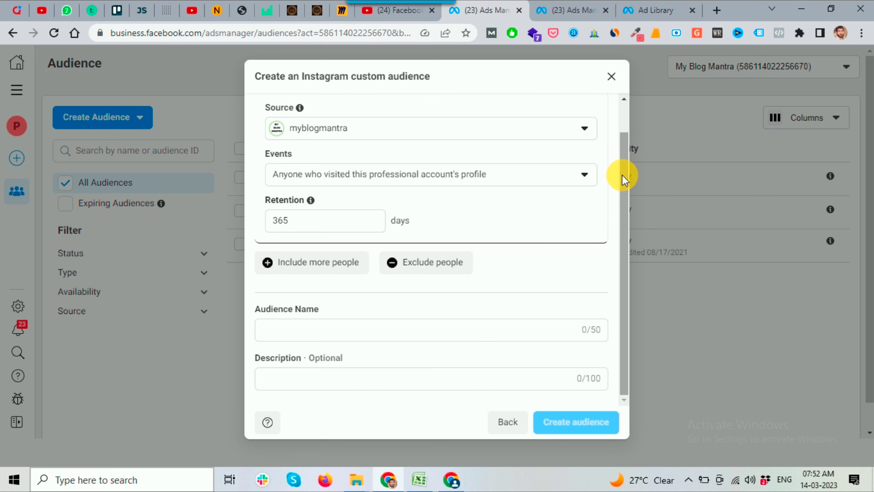
pyautogui.moveTo(624, 176); pyautogui.dragTo(623, 140)
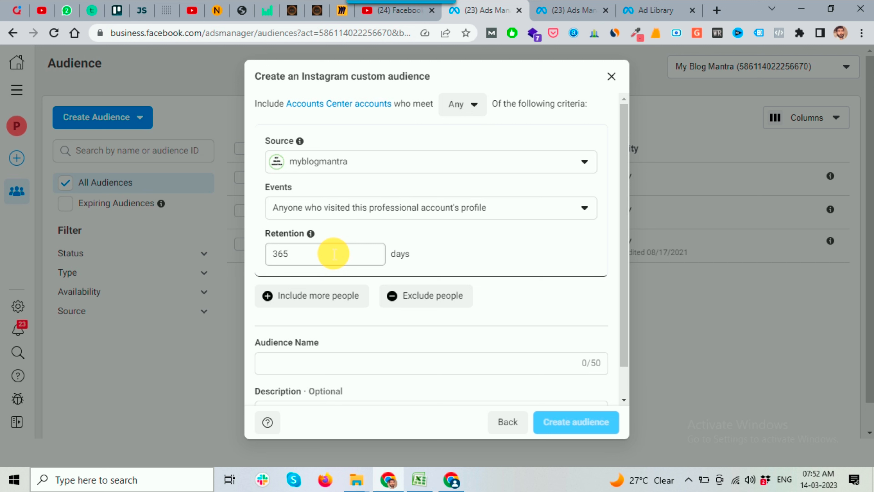
# - Add a second inclusion criterion to the audience and remove it again
pyautogui.click(296, 295)
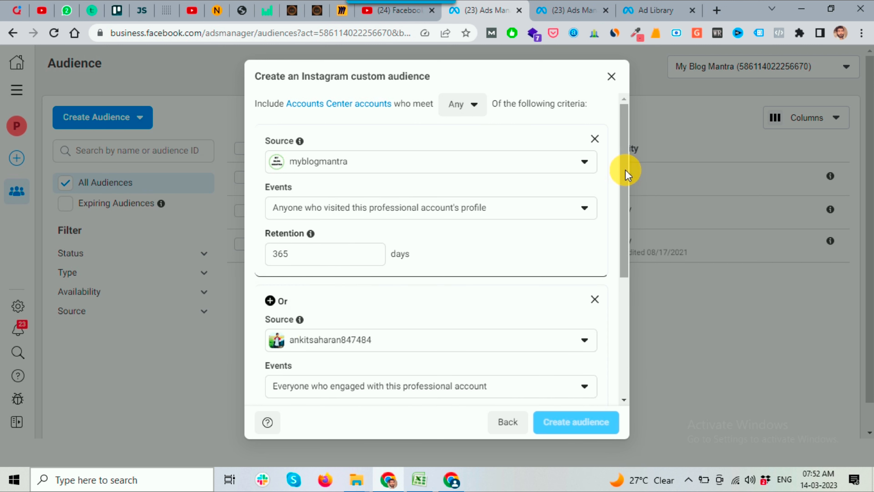
pyautogui.moveTo(625, 170)
pyautogui.mouseDown()
pyautogui.moveTo(626, 253)
pyautogui.moveTo(634, 178)
pyautogui.mouseUp()
pyautogui.click(595, 148)
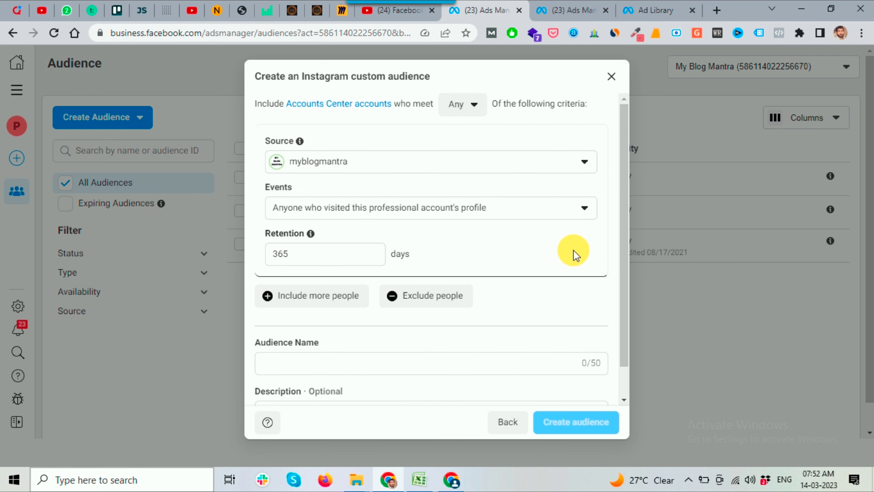
# - Name the audience "my blog mantra ig", leave the description empty and create the audience
pyautogui.scroll(-2, 578, 310)
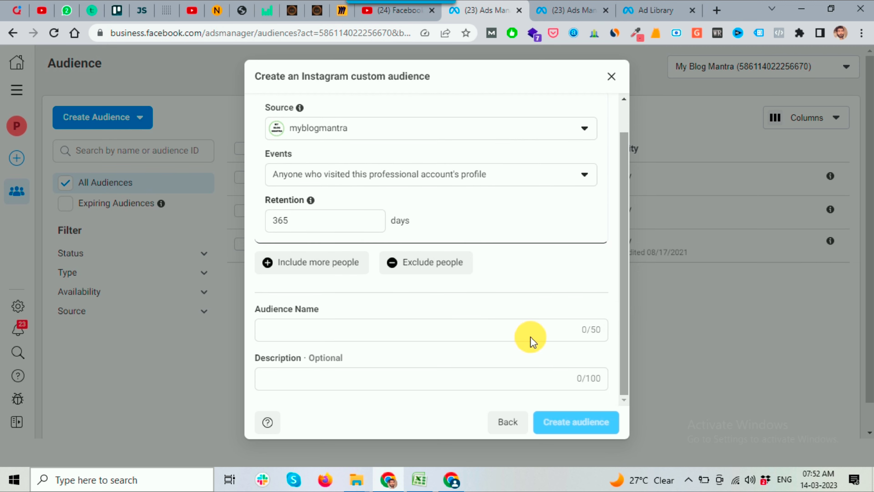
pyautogui.click(312, 333)
pyautogui.write('my blog mantra ig')
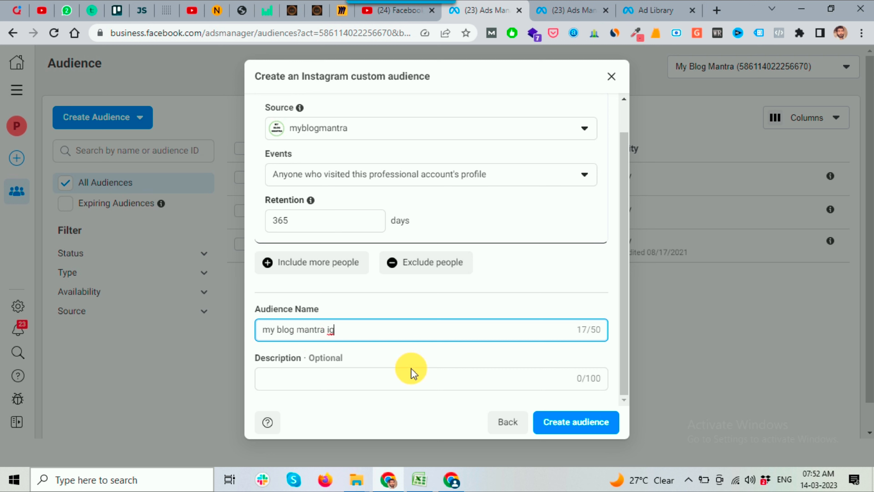
pyautogui.click(413, 356)
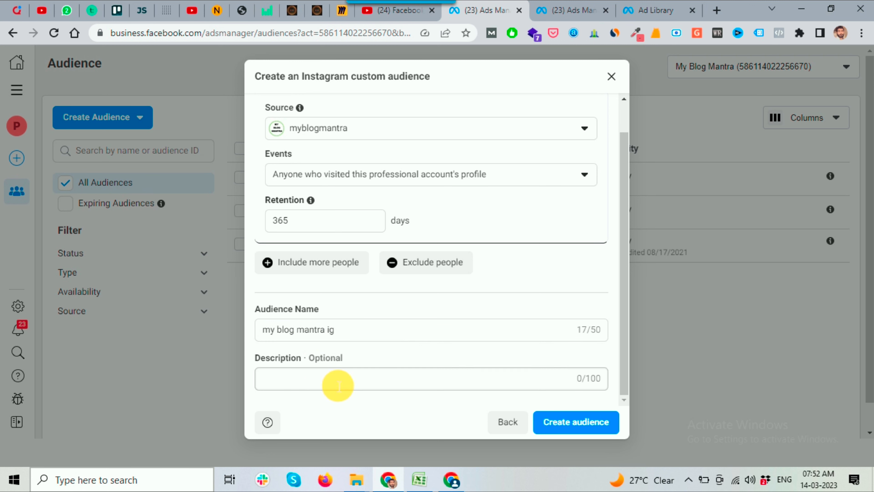
pyautogui.click(566, 425)
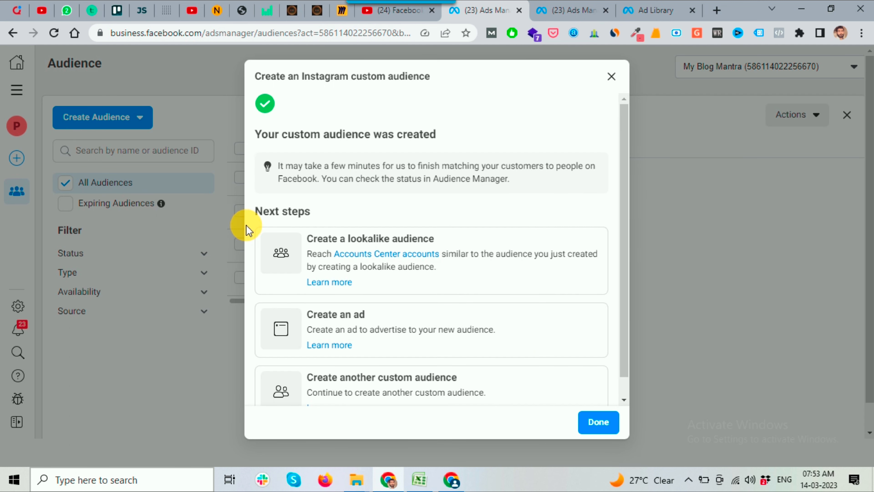
# - Finish the audience creation dialog and close the new audience's summary to return to the full audience list
pyautogui.moveTo(254, 213); pyautogui.dragTo(311, 215)
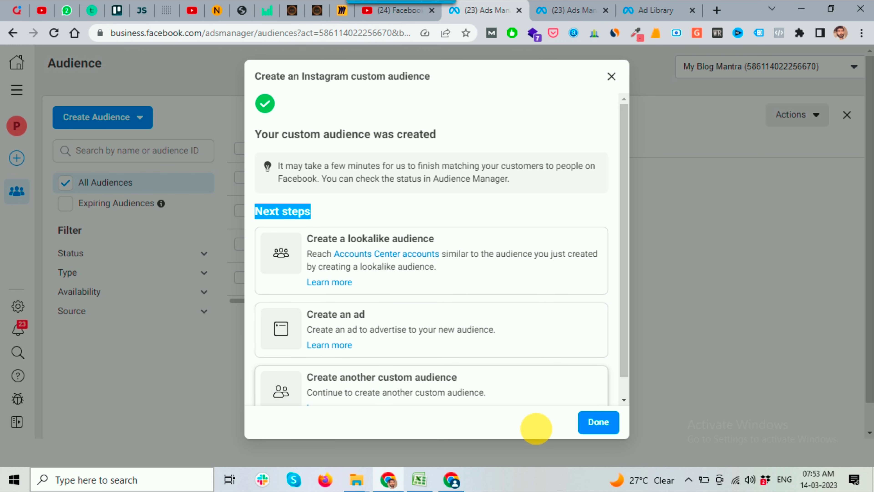
pyautogui.click(598, 422)
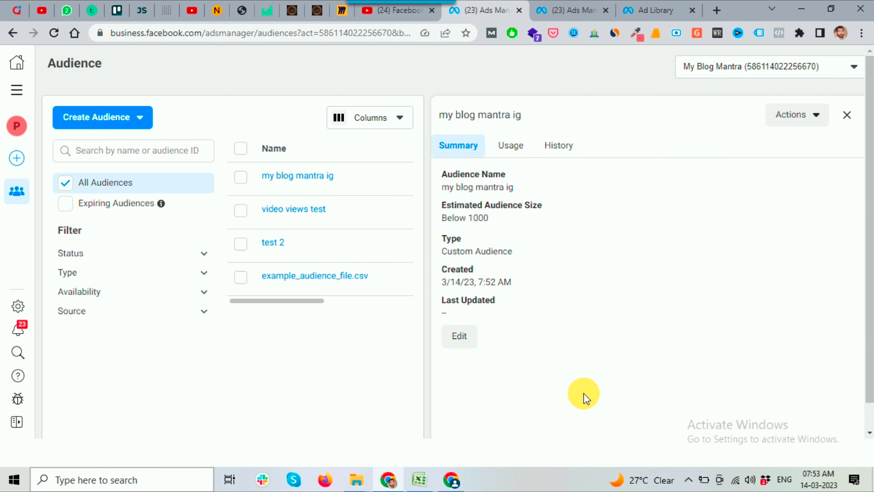
pyautogui.click(847, 115)
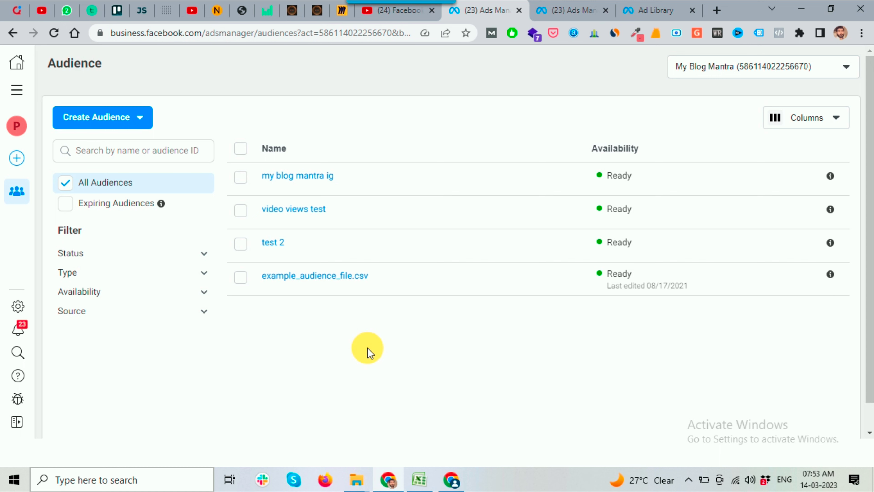
# - Start creating another custom audience, up to the choice of its source
pyautogui.click(141, 118)
pyautogui.click(128, 147)
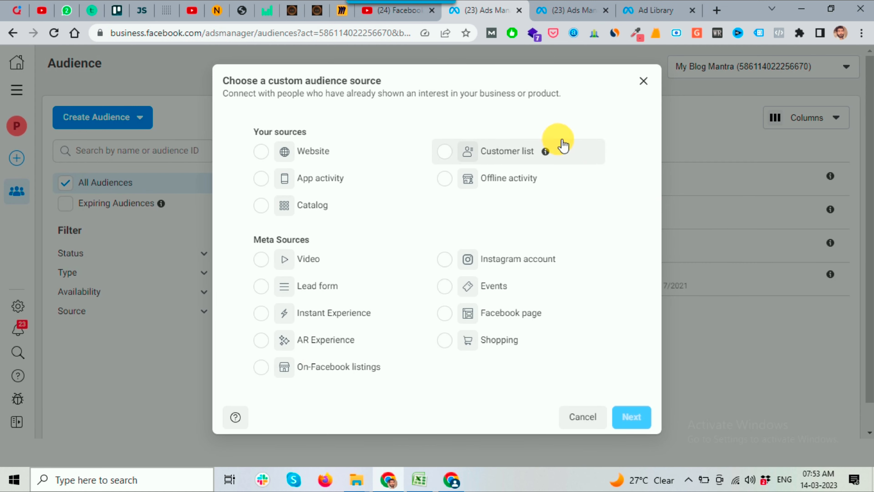
# - Look at the Facebook Ads Audience Targeting playlist on YouTube and compare it with the custom audience sources in Ads Manager
pyautogui.click(397, 16)
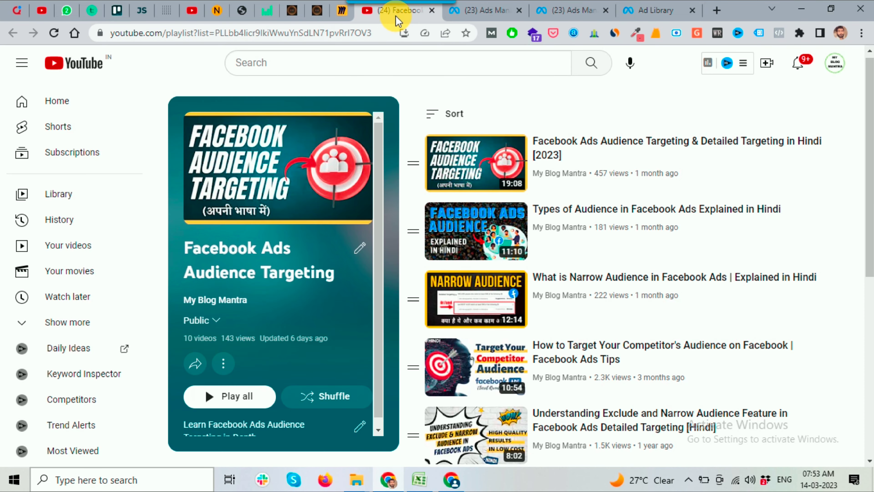
pyautogui.click(489, 14)
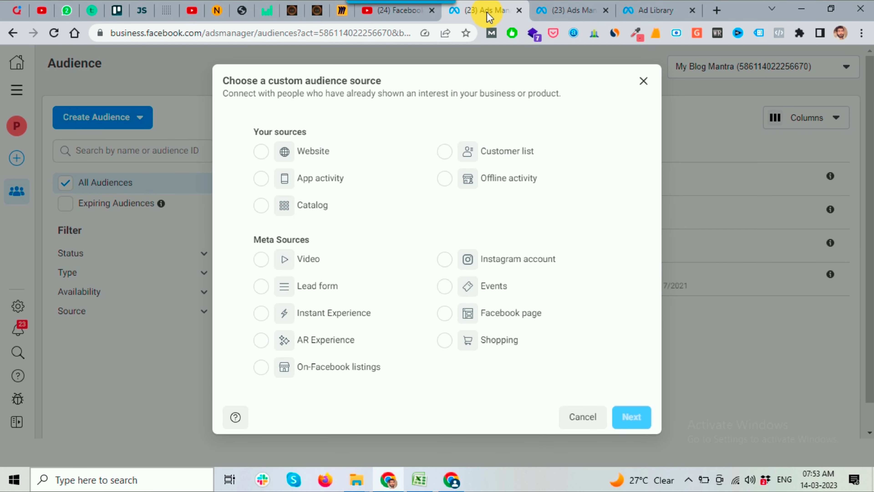
pyautogui.click(404, 16)
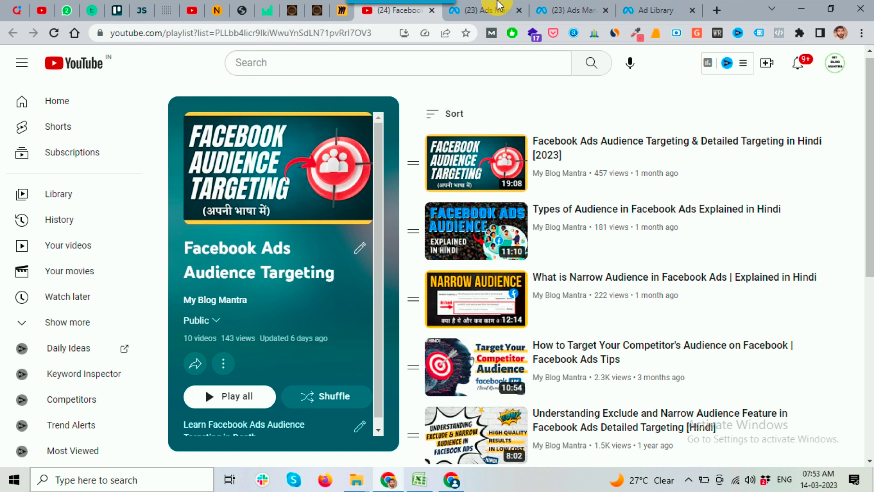
pyautogui.click(497, 11)
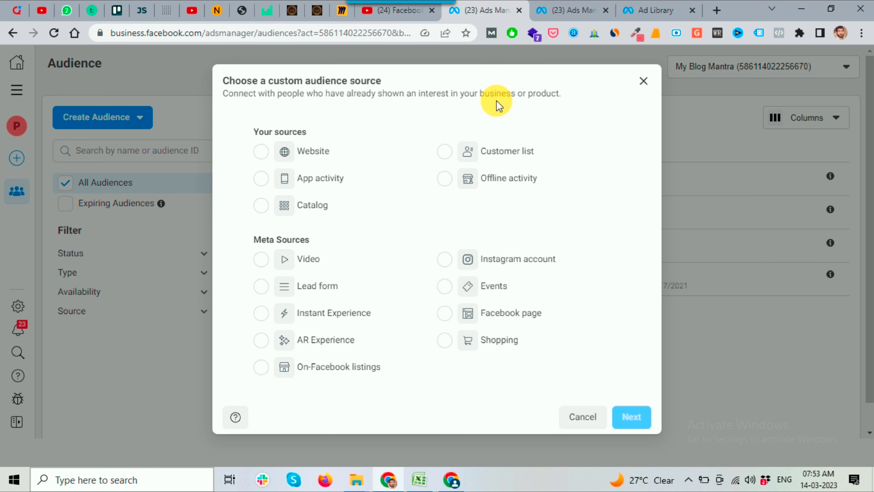